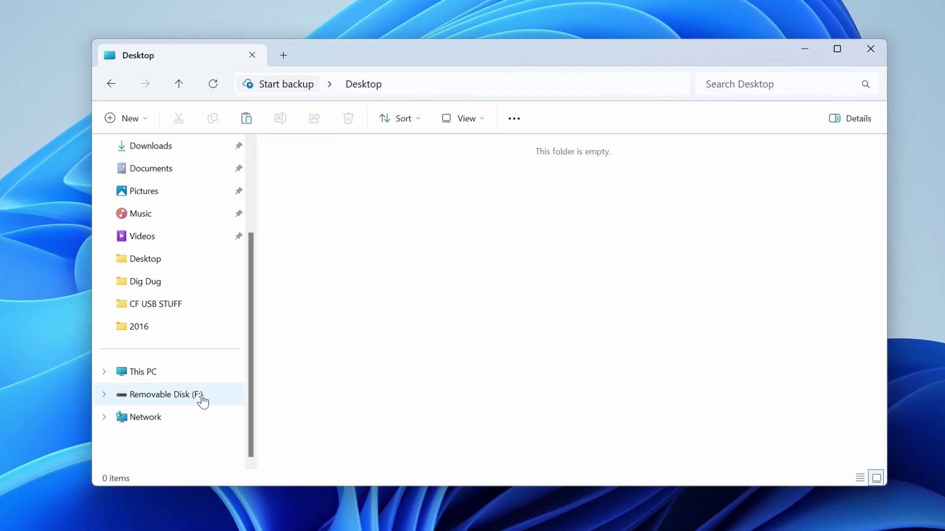
# Open Removable Disk (F:) in File Explorer to reveal the 'You need to format the disk' prompt
pyautogui.click(202, 396)
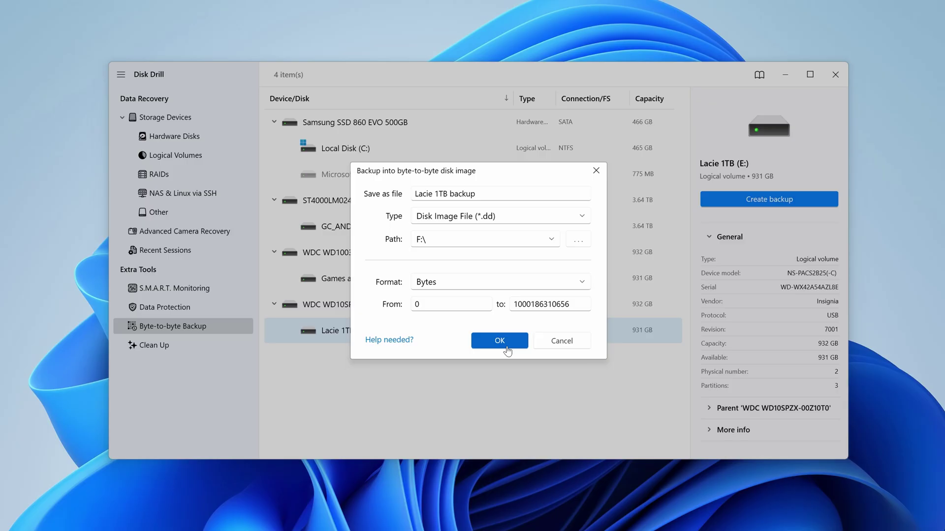
# Accept the backup image named 'Lacie 1TB backup' with destination path F:\
pyautogui.click(499, 340)
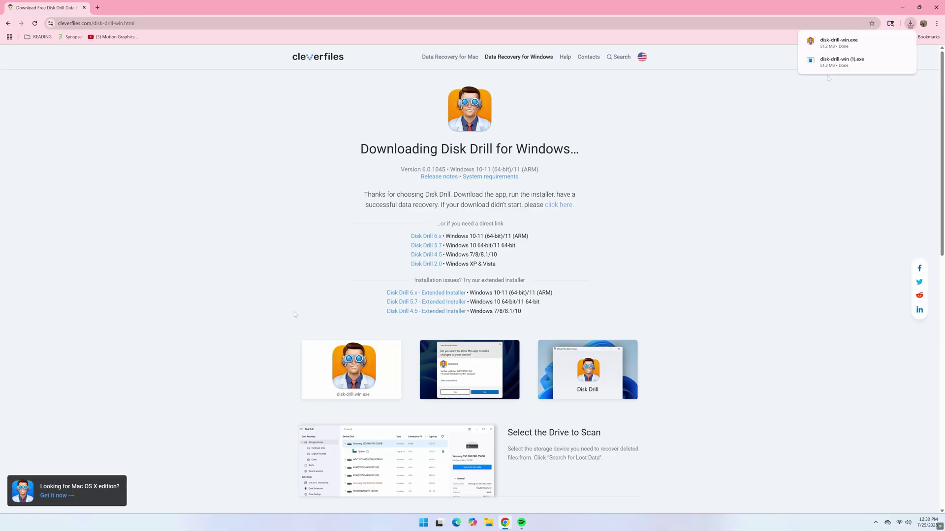
# Run the downloaded disk-drill-win.exe installer and approve the User Account Control prompt
pyautogui.click(841, 44)
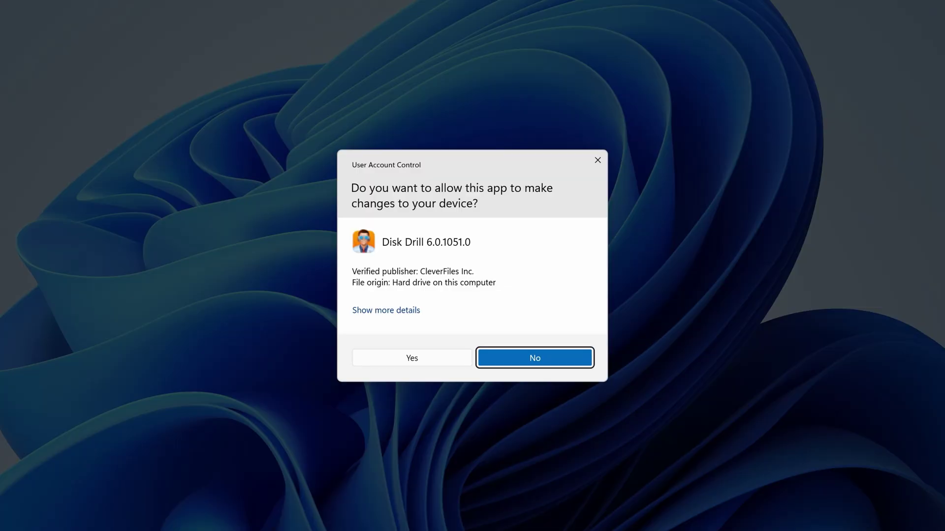
pyautogui.click(412, 357)
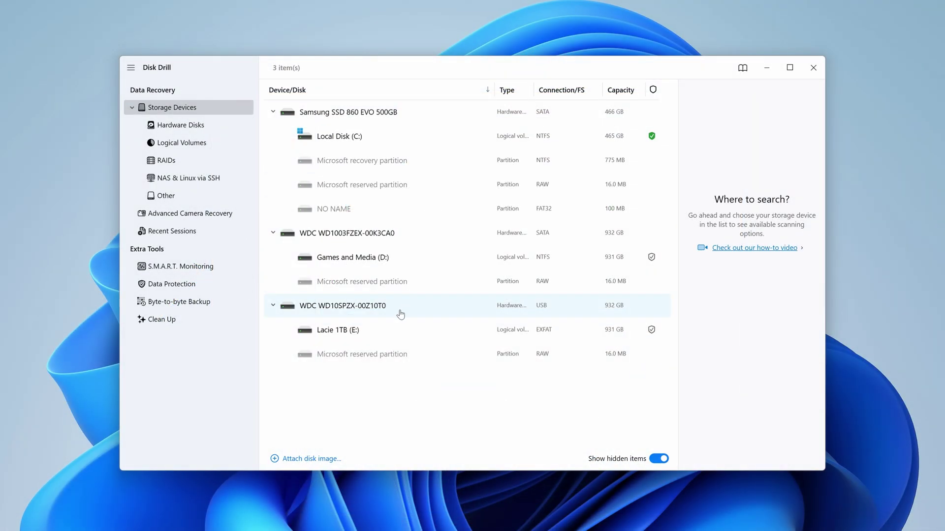
# Switch to Byte-to-byte Backup with Lacie 1TB (E:) selected as the source drive
pyautogui.click(378, 335)
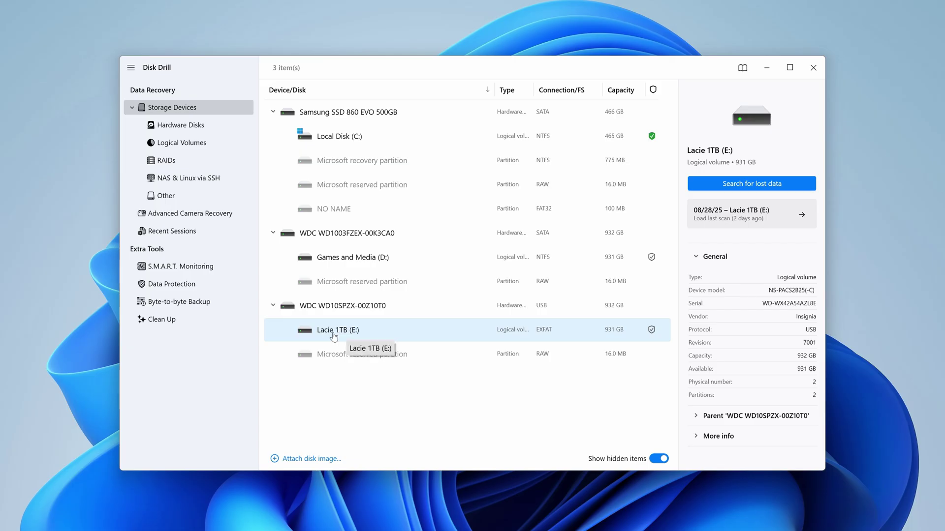
pyautogui.click(187, 304)
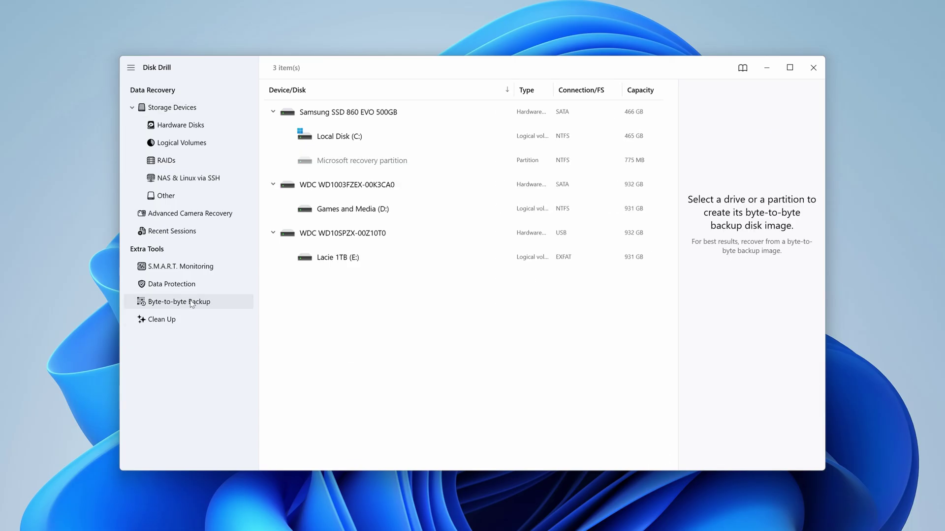
pyautogui.click(345, 264)
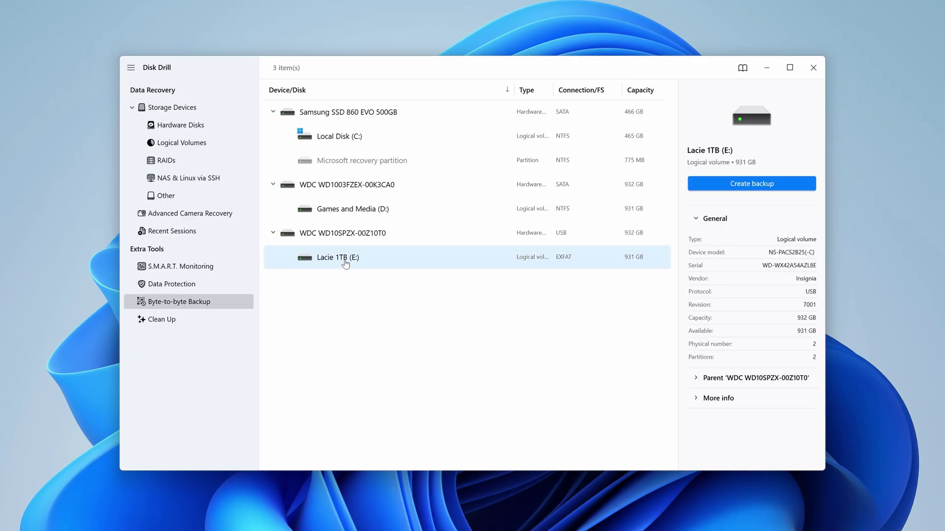
# Create a byte-to-byte backup of Lacie 1TB (E:) to D:\, then return to the disks list
pyautogui.click(752, 186)
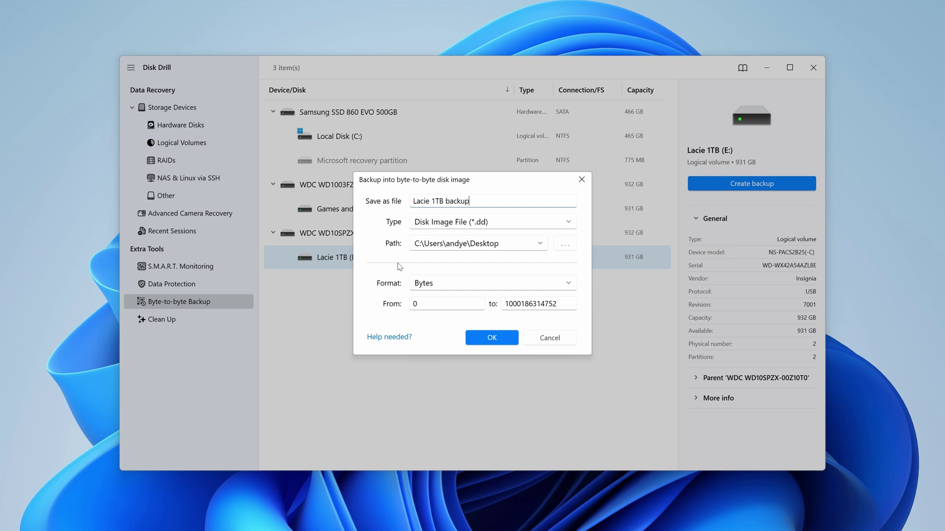
pyautogui.click(428, 243)
pyautogui.click(423, 263)
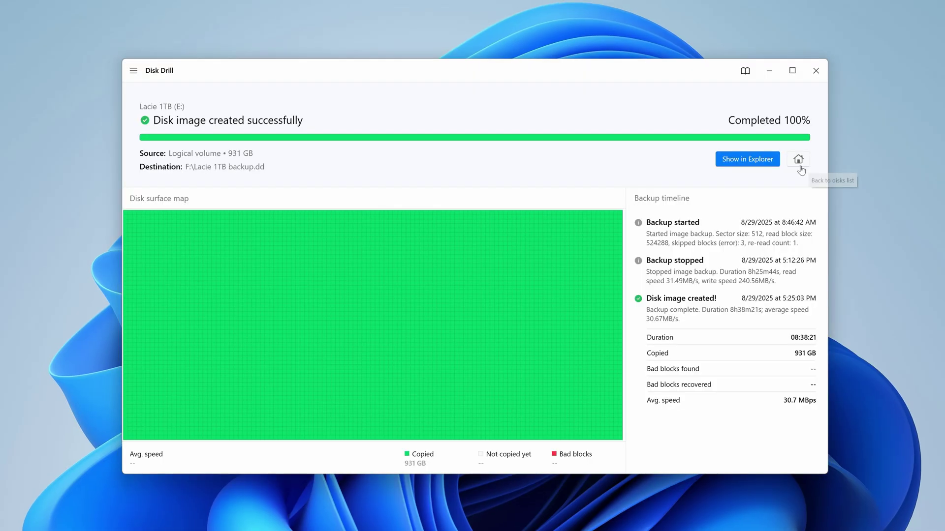
pyautogui.click(798, 161)
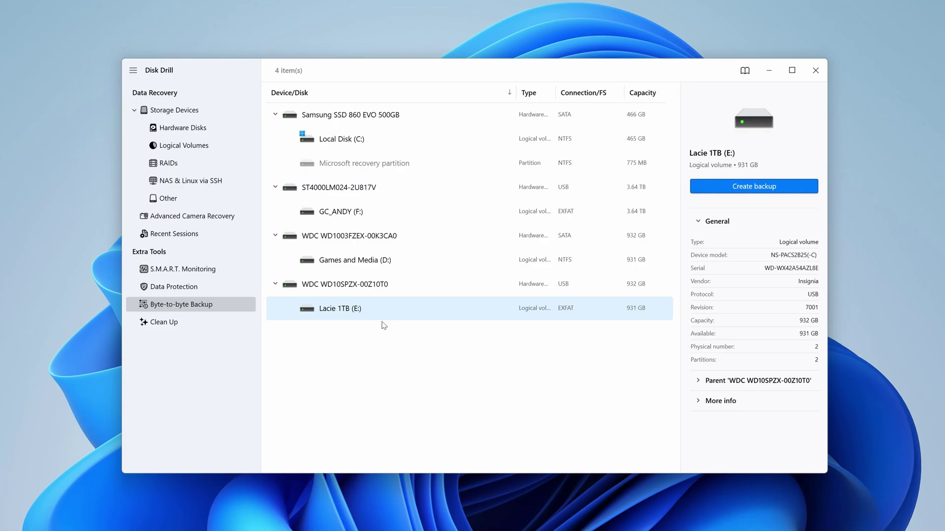
# Attach the 'Lacie 1TB backup' image from the Backup folder and select its Lacie 1TB partition
pyautogui.click(169, 111)
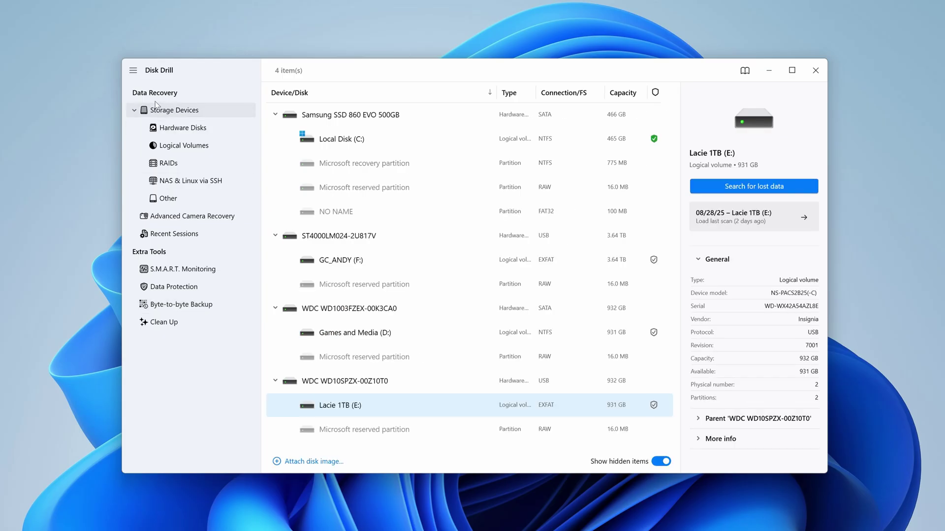
pyautogui.click(132, 72)
pyautogui.click(147, 92)
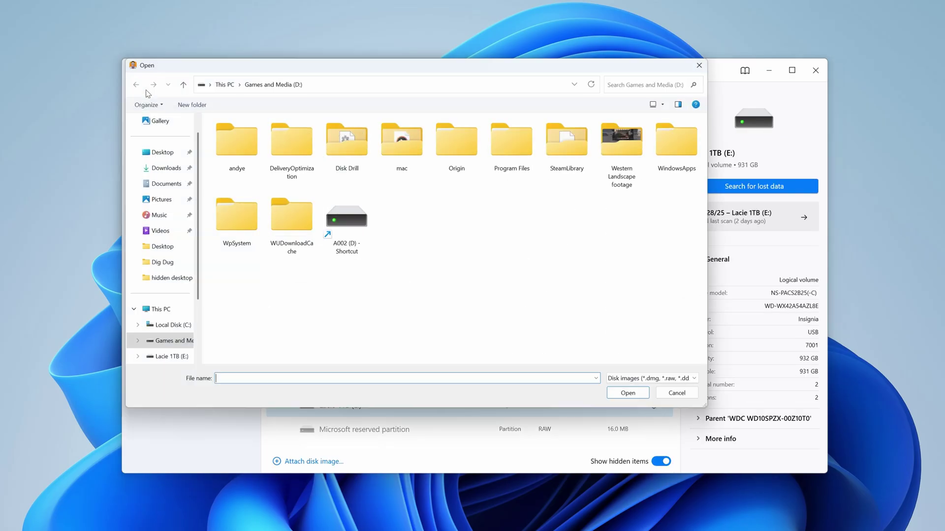
pyautogui.click(153, 85)
pyautogui.click(233, 136)
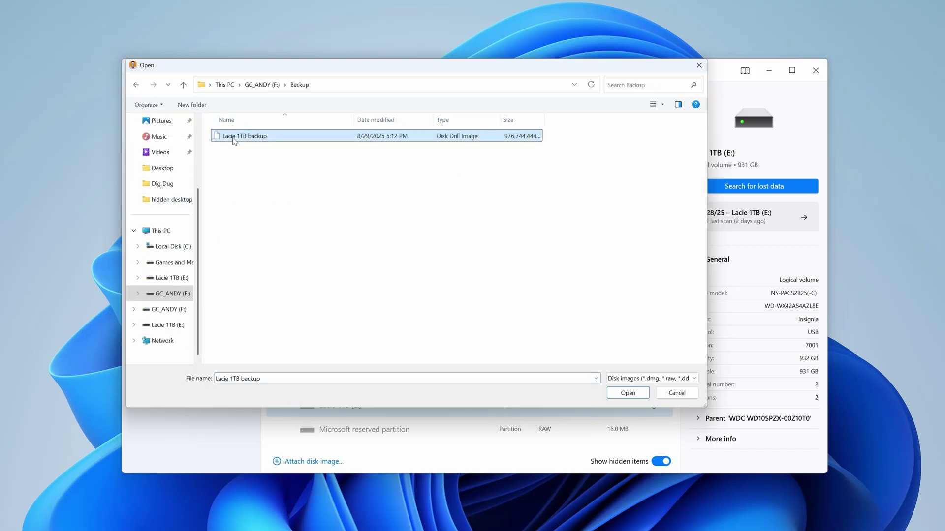
pyautogui.click(628, 393)
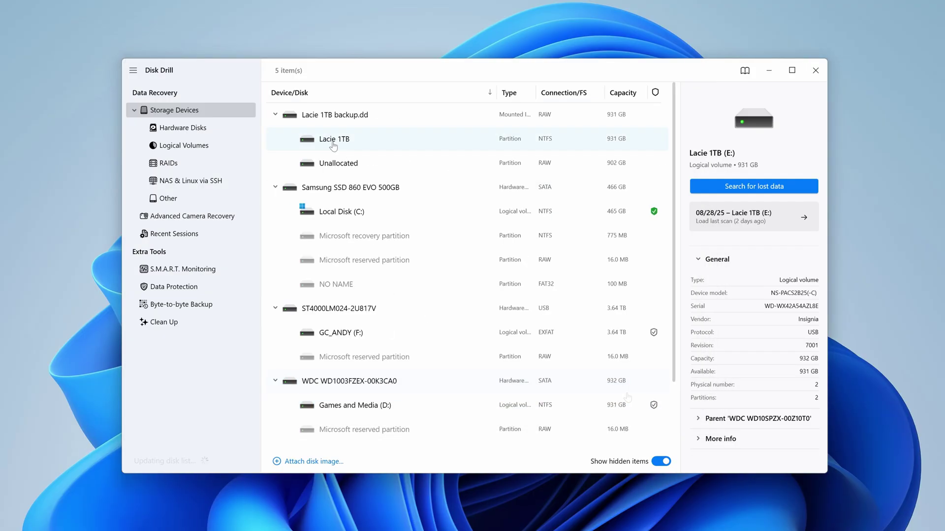
pyautogui.click(333, 144)
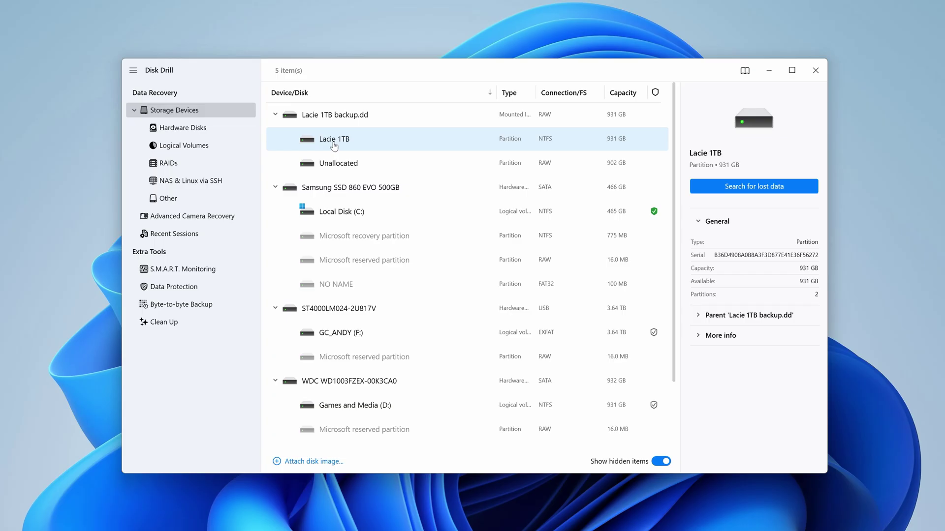
# Run a Universal Scan for lost data on the image's Lacie 1TB partition
pyautogui.click(718, 190)
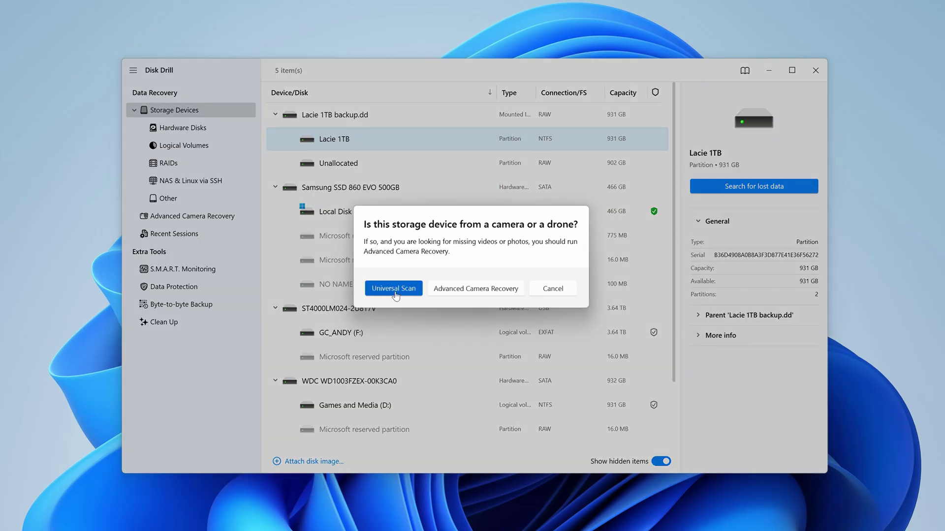
pyautogui.click(394, 290)
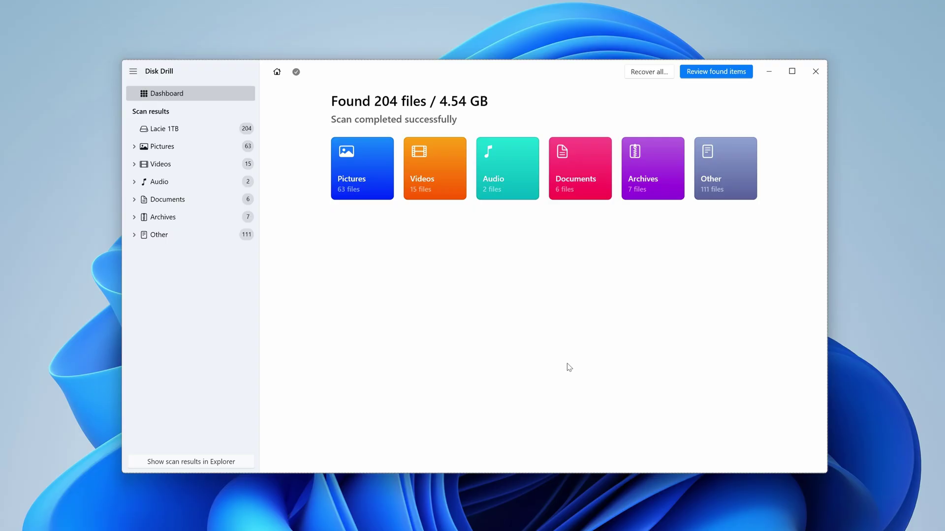
# Preview found files IMG_4096.HEIC, IMG_4736.heic, the Lung Buster.mp4 video and ME again-2.jpg
pyautogui.click(738, 74)
pyautogui.click(362, 335)
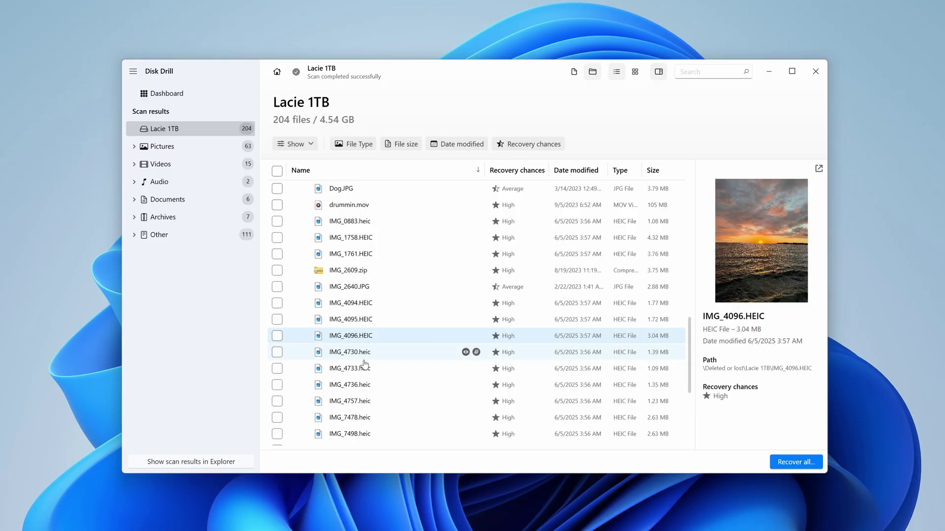
pyautogui.click(367, 387)
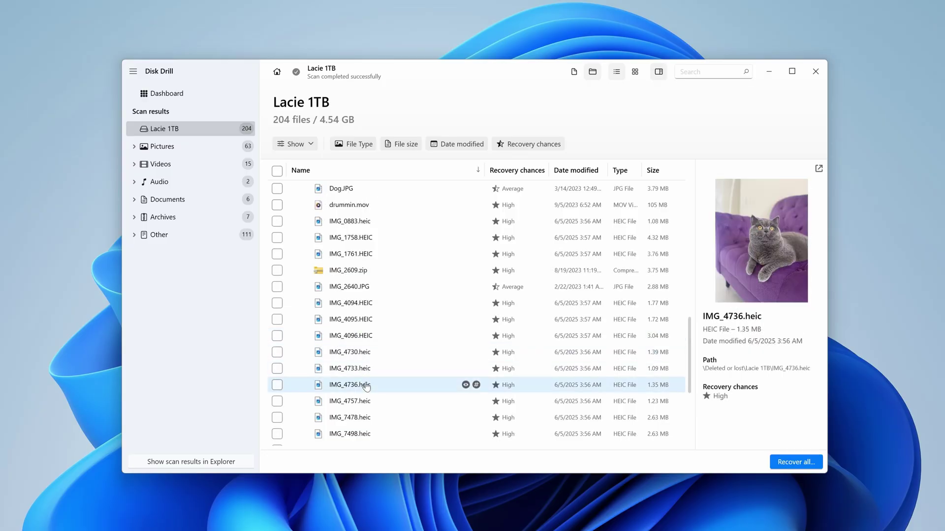
pyautogui.scroll(-2, 366, 386)
pyautogui.click(353, 418)
pyautogui.click(761, 288)
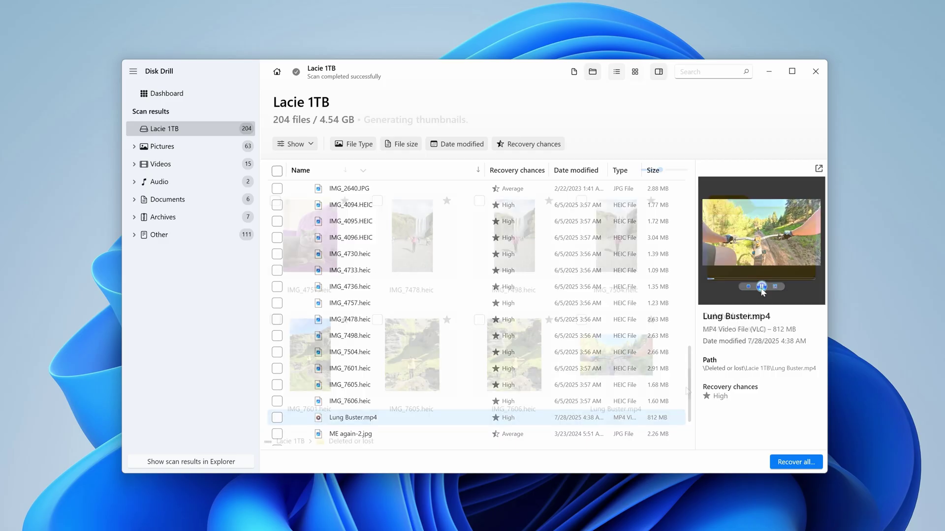
pyautogui.scroll(-1, 687, 394)
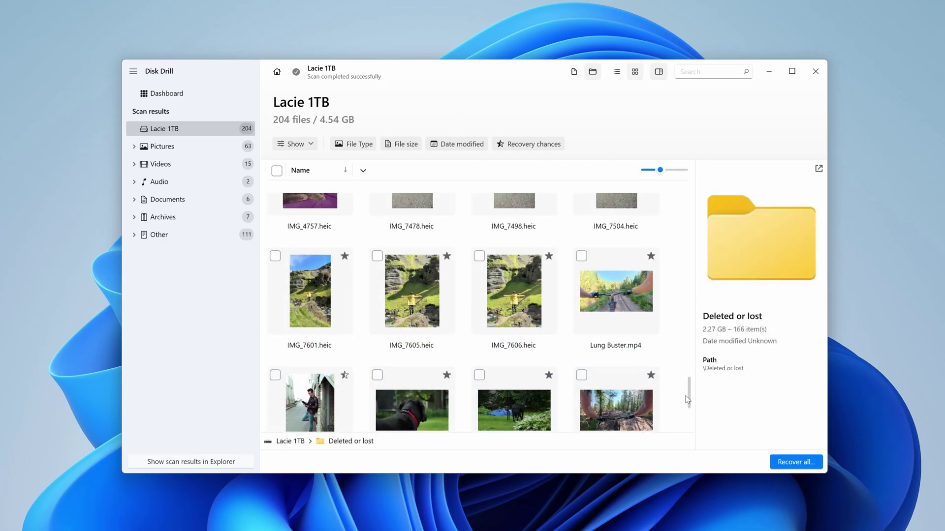
pyautogui.scroll(-1, 687, 399)
pyautogui.click(343, 325)
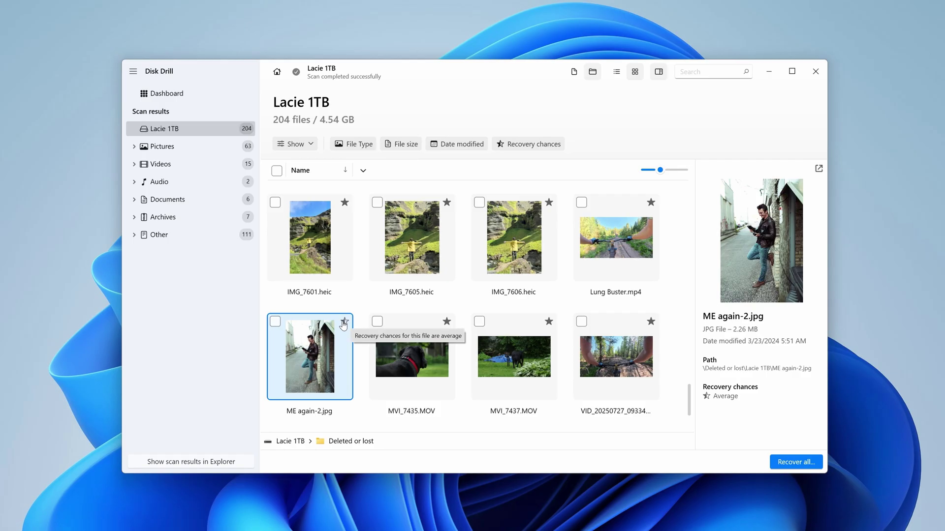
# Open the Deleted or lost folder, select all 166 files and start recovering them
pyautogui.moveTo(345, 204)
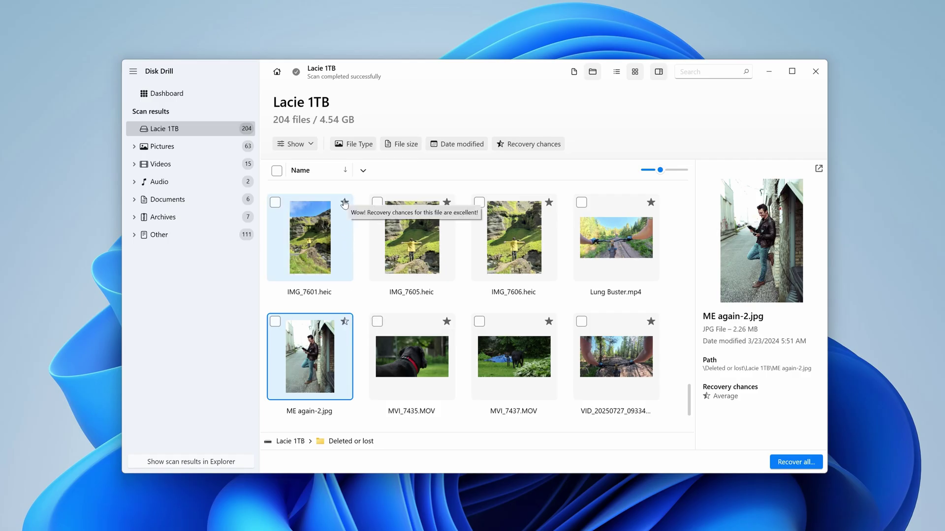
pyautogui.press('BackSpace')
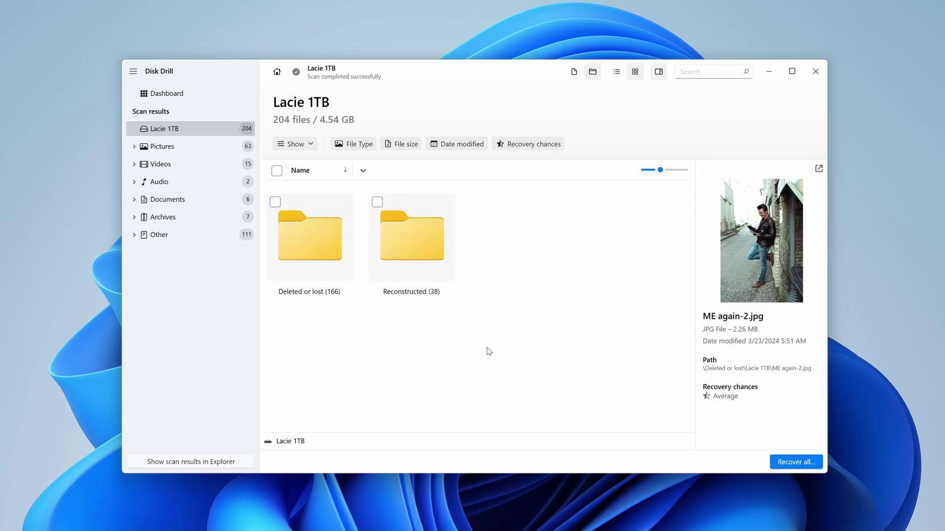
pyautogui.doubleClick(274, 203)
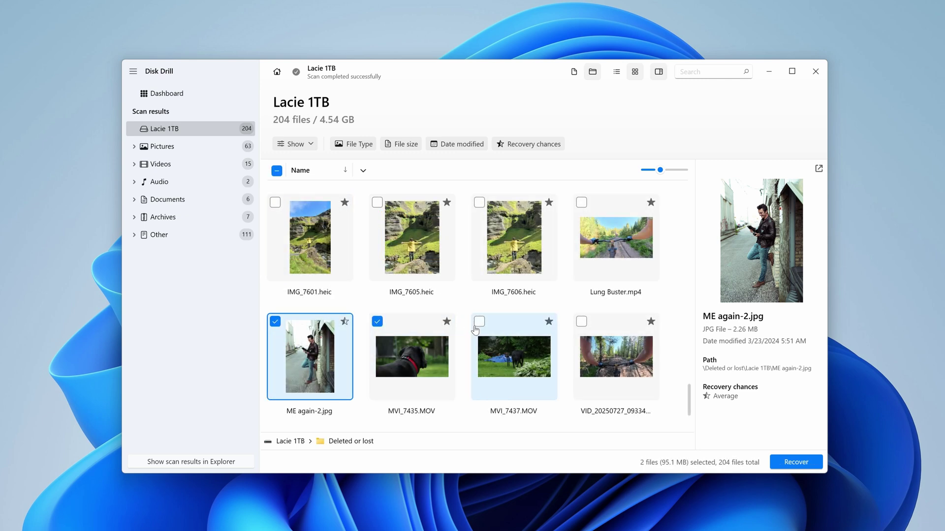
pyautogui.click(581, 322)
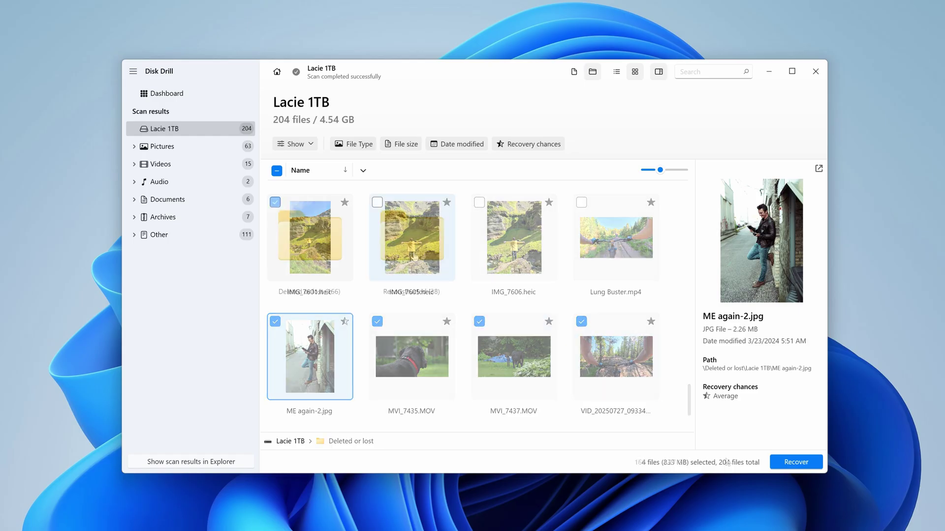
pyautogui.click(785, 462)
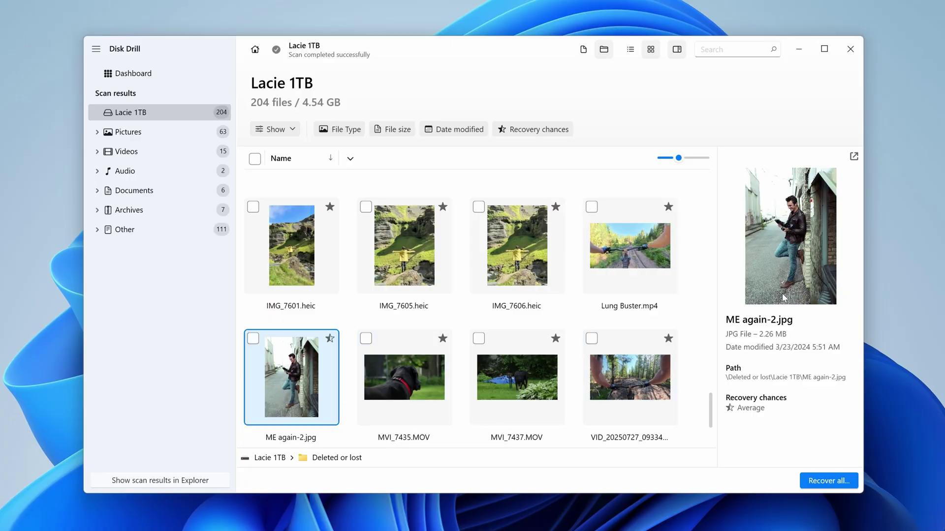
# Enlarge the ME again-2.jpg preview and zoom it to 150%
pyautogui.click(852, 157)
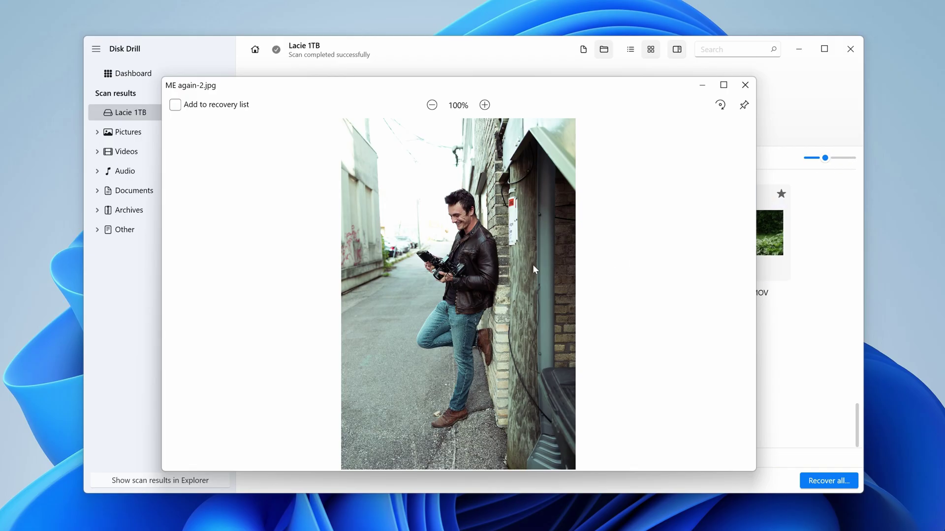
pyautogui.click(485, 105)
pyautogui.click(485, 104)
pyautogui.click(485, 104)
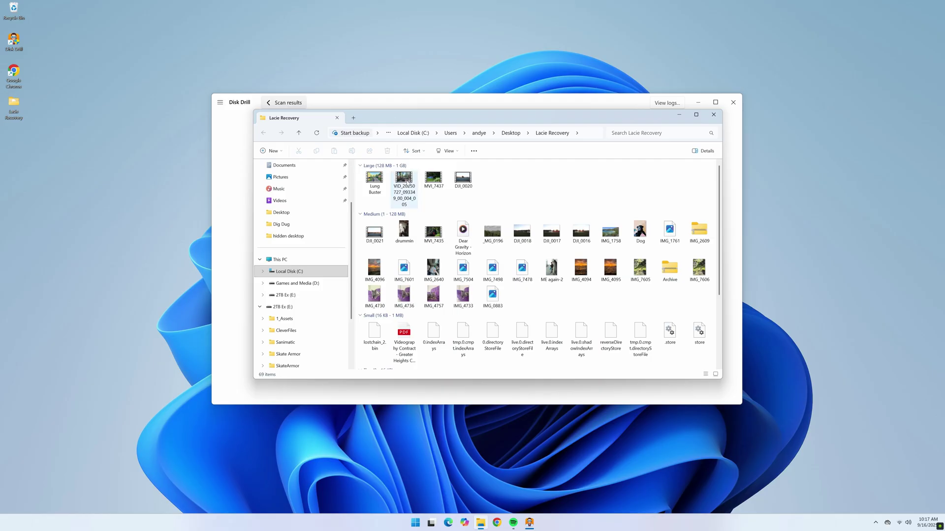
# Play a recovered VID clip from the Lacie Recovery folder to confirm it works
pyautogui.doubleClick(404, 179)
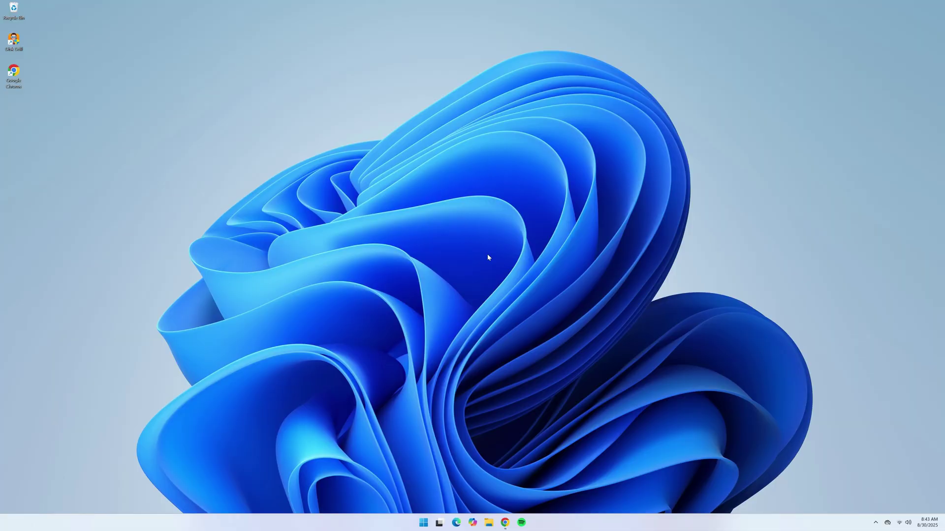
# Launch Command Prompt from a 'cmd' Start search and begin entering the TestDisk command
pyautogui.click(424, 523)
pyautogui.write('cmd')
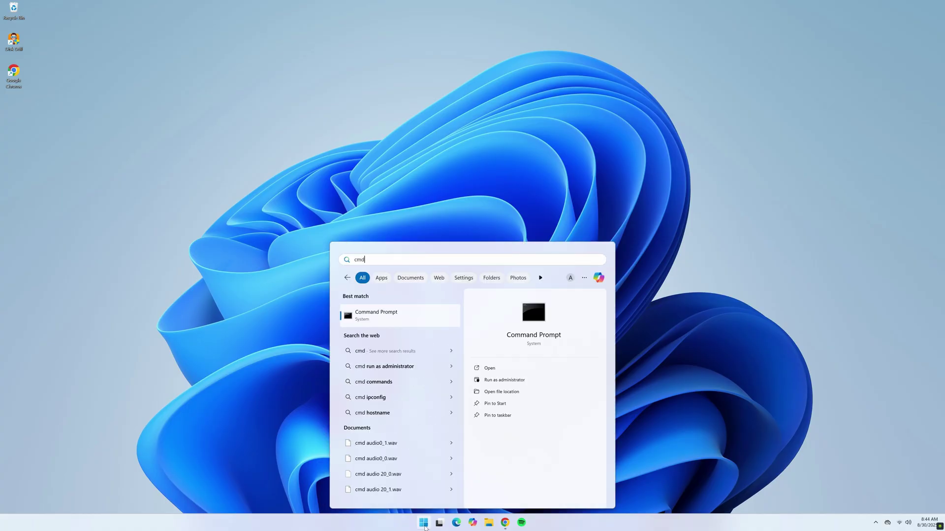
pyautogui.click(417, 320)
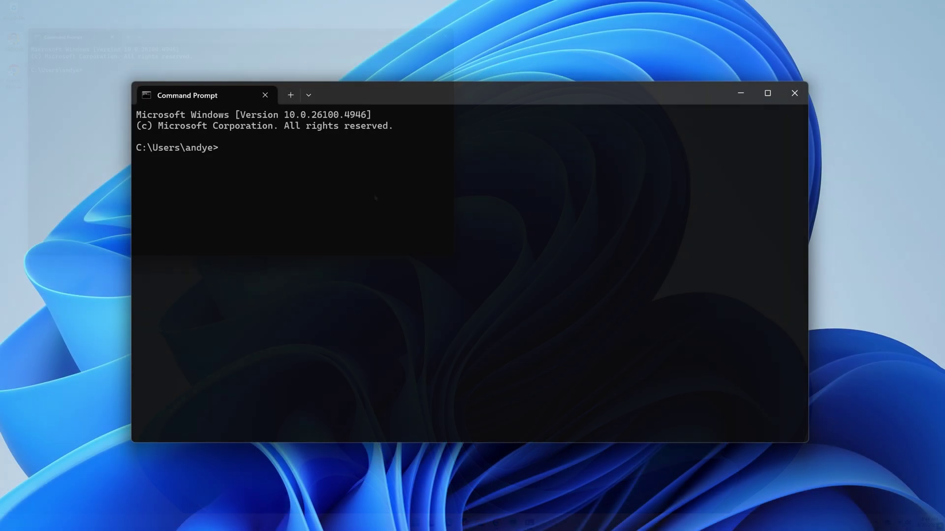
pyautogui.write('ch')
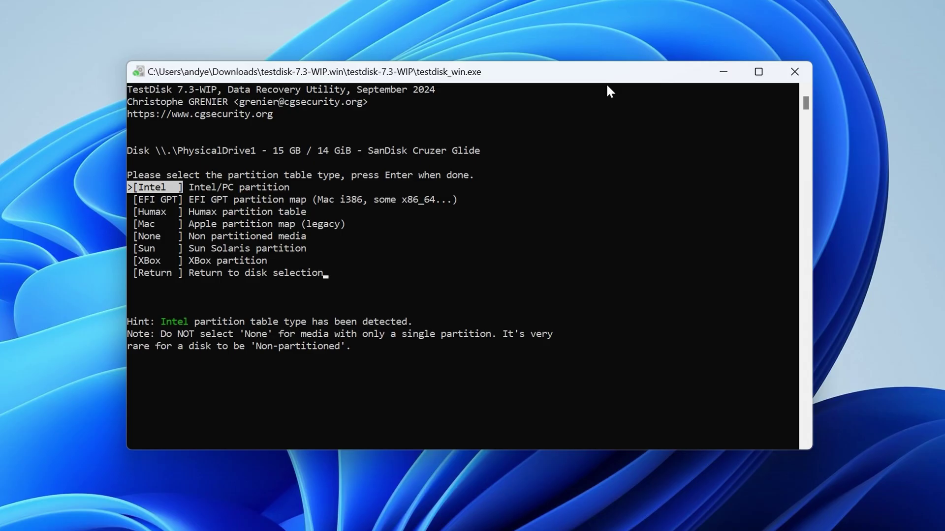
# Analyse the Intel partition table and write the found FAT32 partition back to the SanDisk disk
pyautogui.press('Return')
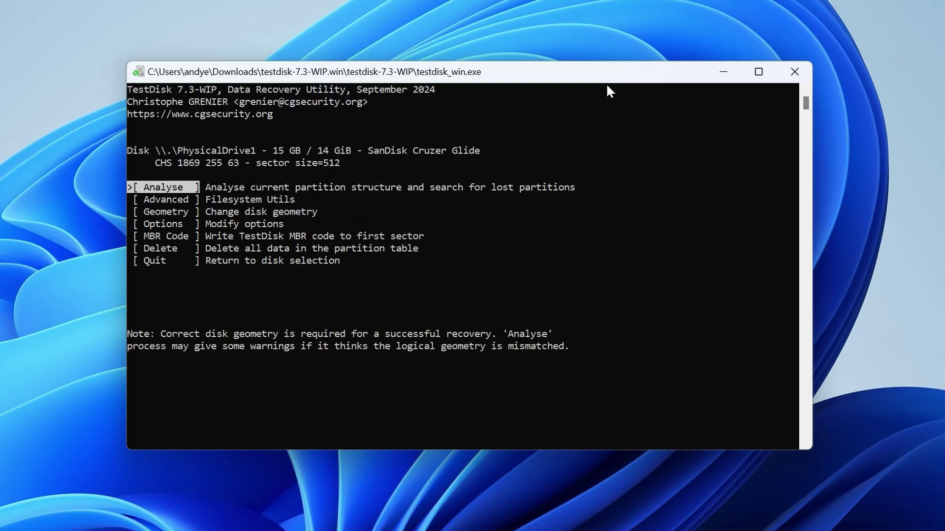
pyautogui.press('Return')
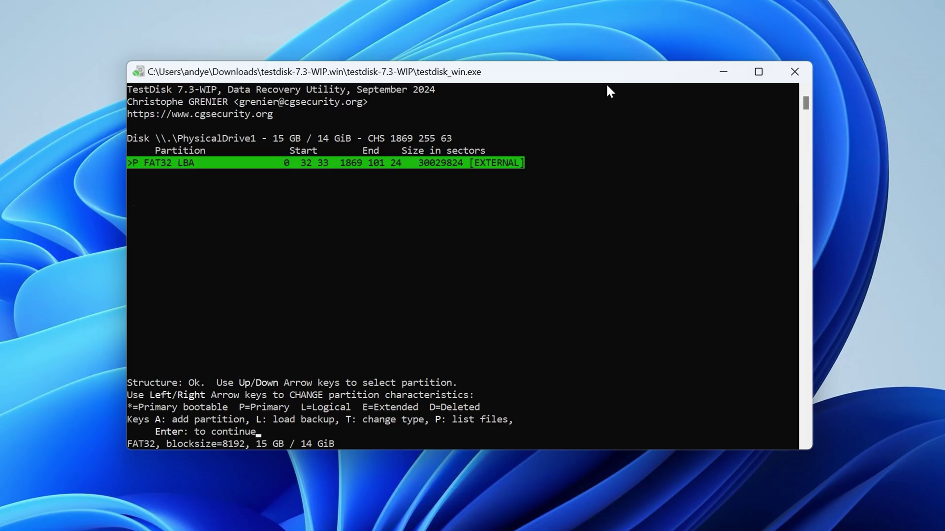
pyautogui.press('Return')
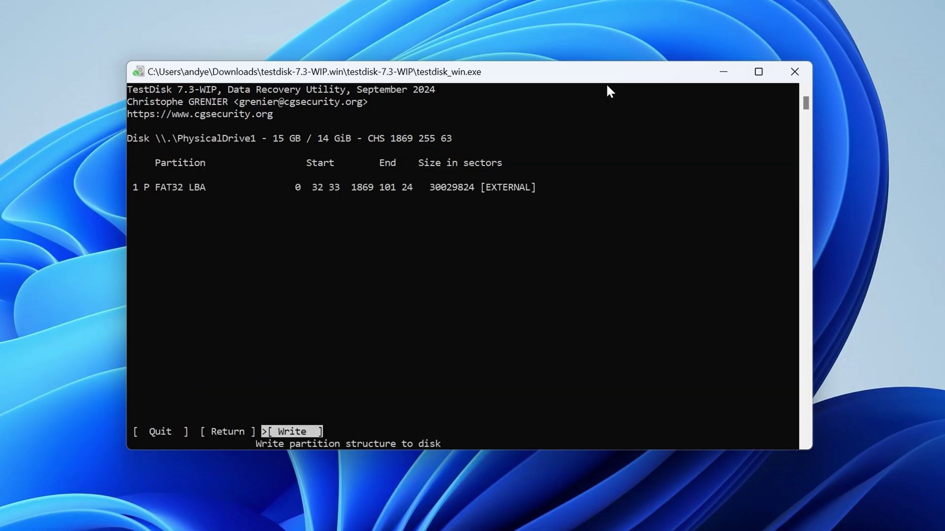
pyautogui.press('Return')
pyautogui.press('y')
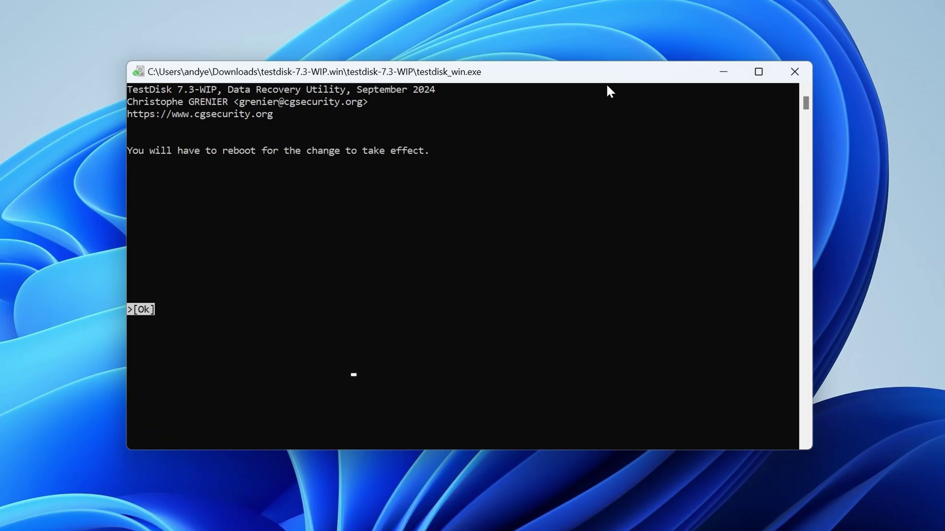
pyautogui.press('Return')
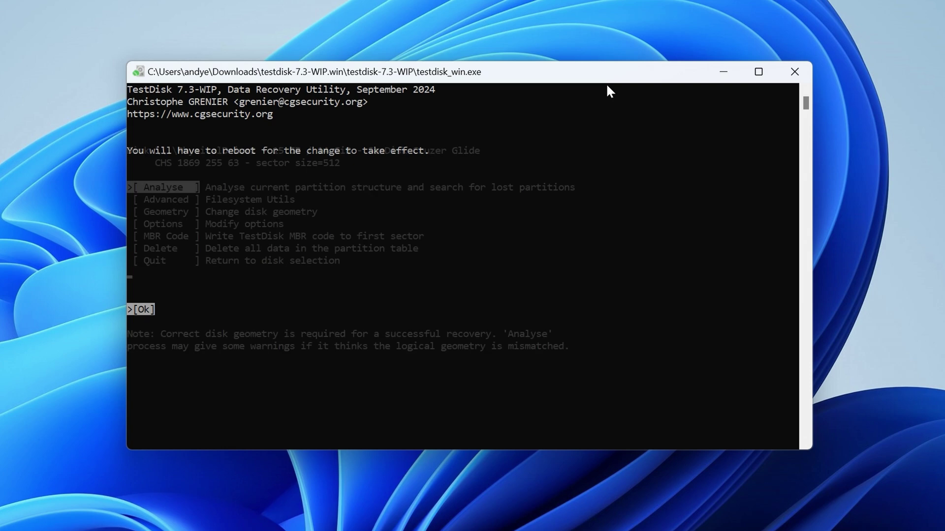
# Enter the advanced filesystem utilities, then quit back to the disk selection screen
pyautogui.press('Down')
pyautogui.press('Return')
pyautogui.press('Return')
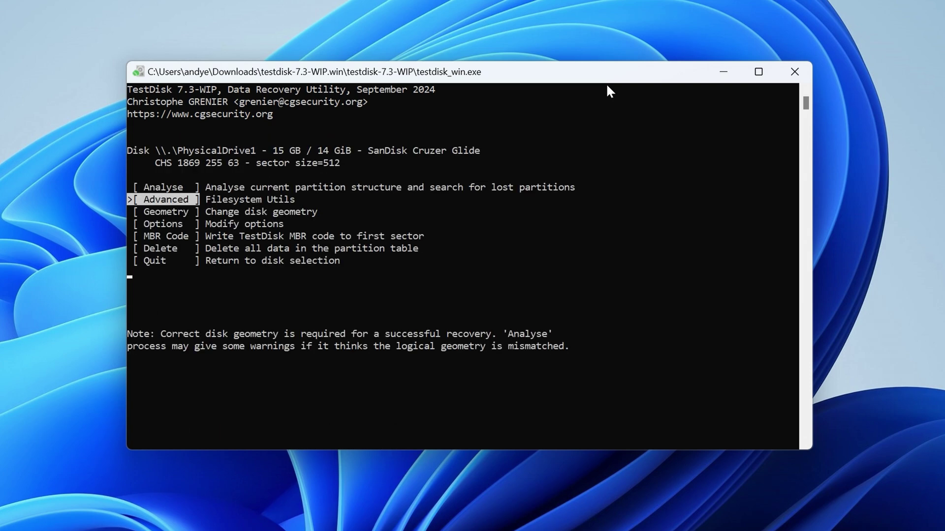
pyautogui.press('q')
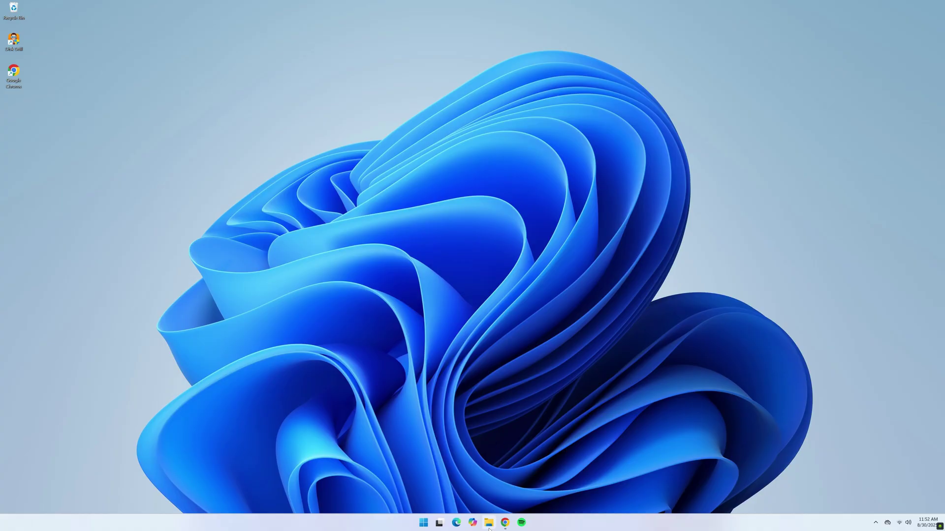
# Quick-format Lacie 1TB (E:) as exFAT from File Explorer, accepting the data-erase warning
pyautogui.click(489, 527)
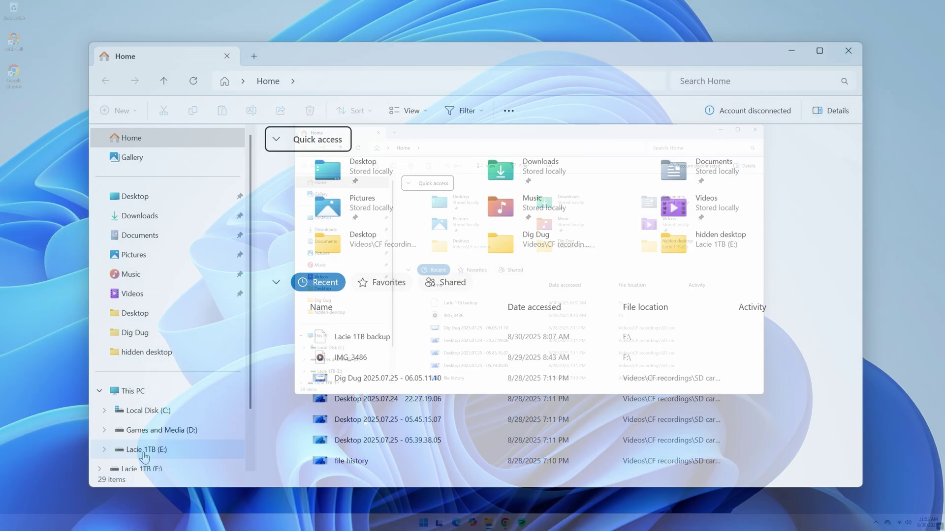
pyautogui.scroll(-2, 144, 457)
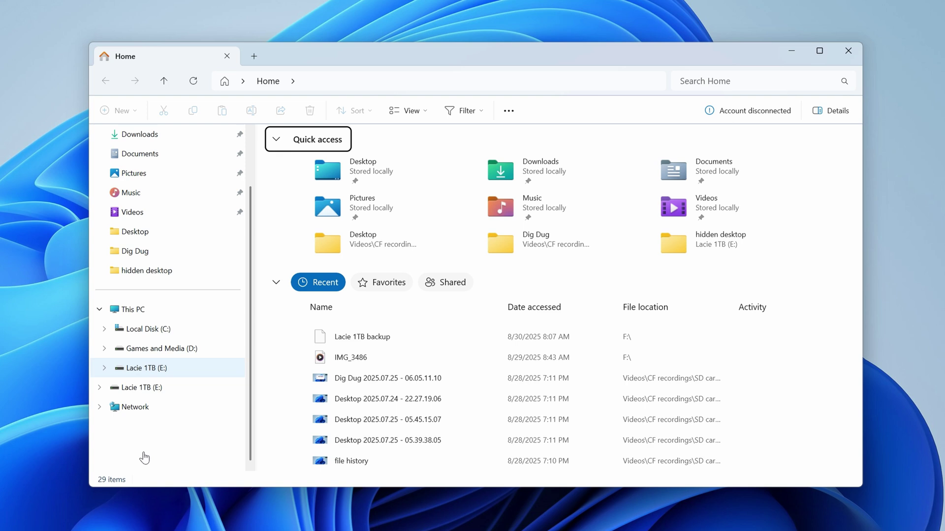
pyautogui.rightClick(134, 374)
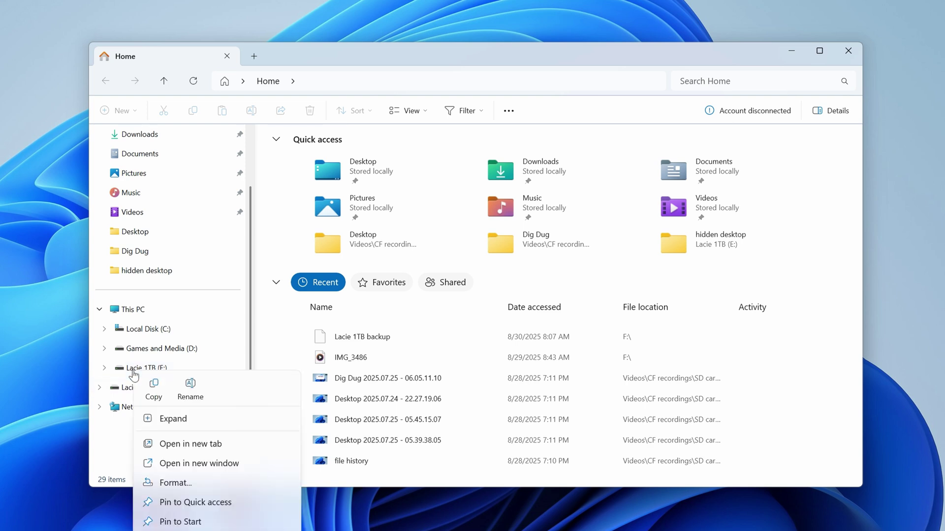
pyautogui.click(175, 483)
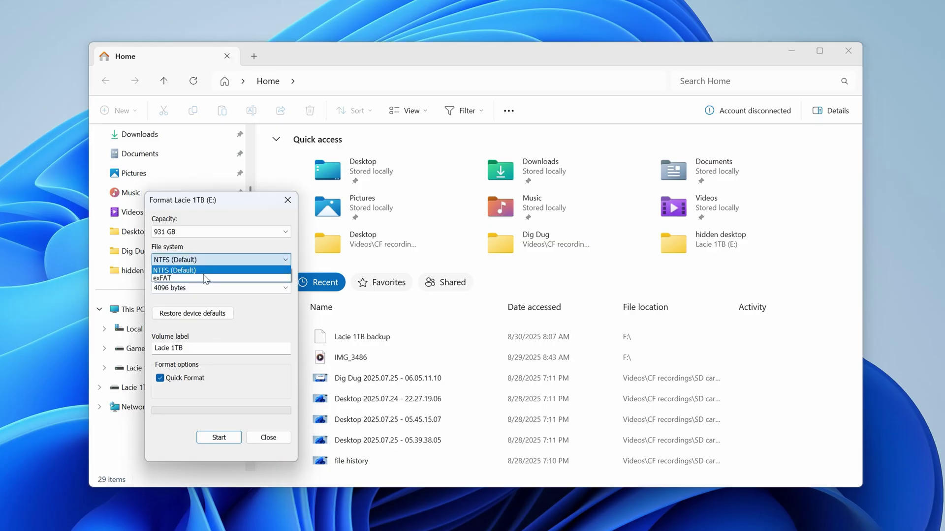
pyautogui.click(205, 275)
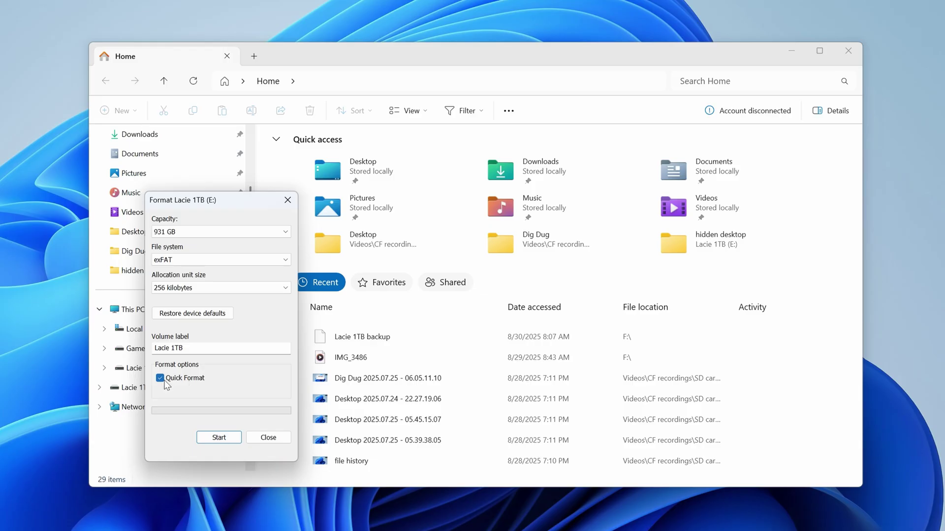
pyautogui.click(212, 443)
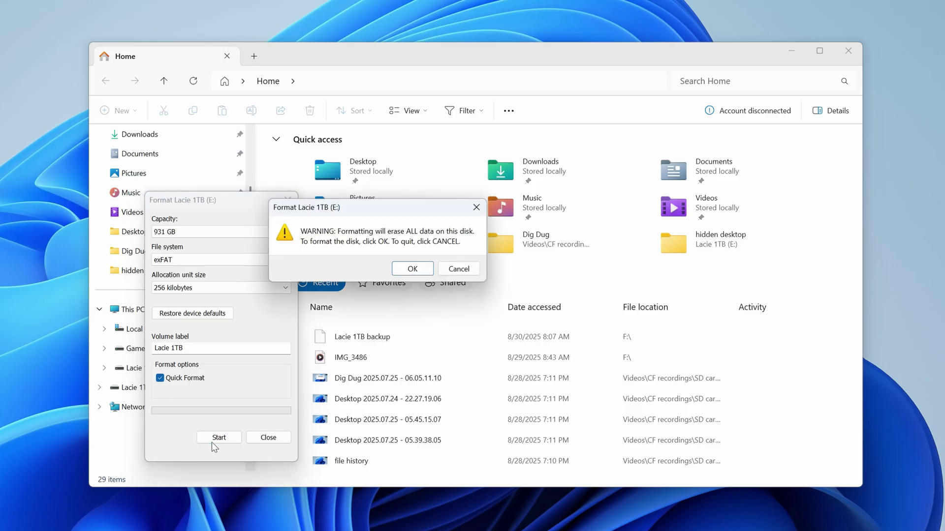
pyautogui.click(412, 269)
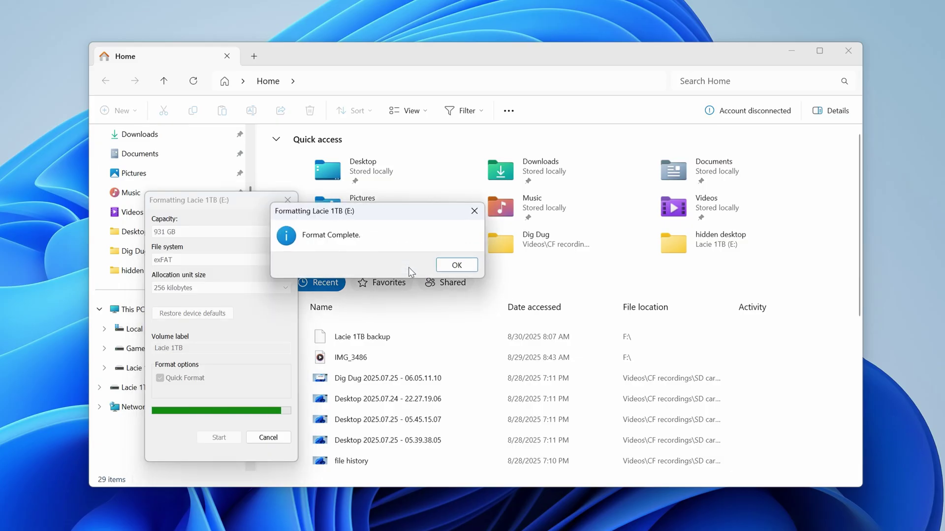
pyautogui.click(443, 269)
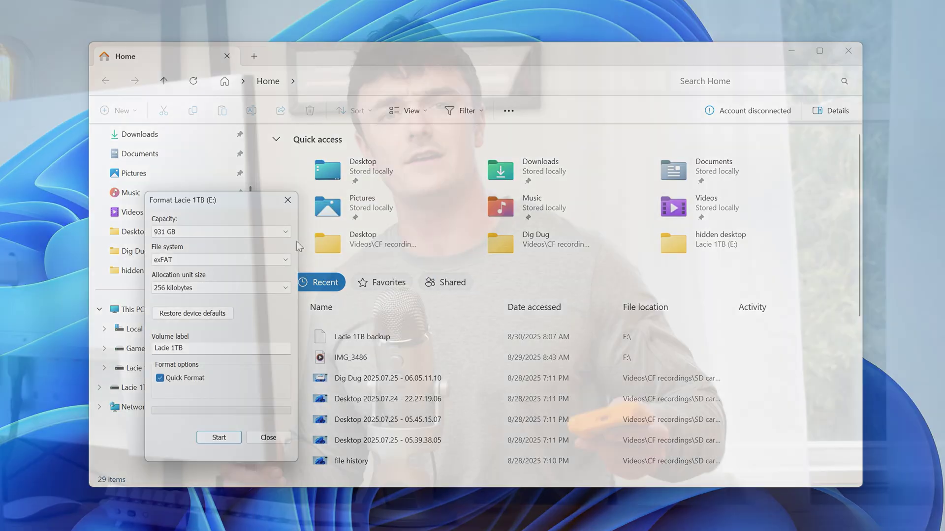